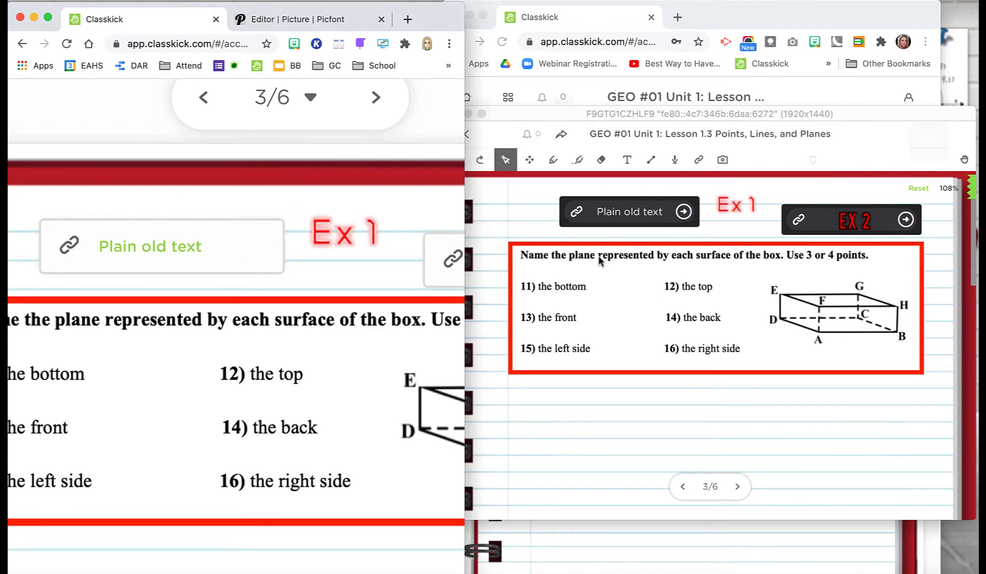
Replace the title of the "Plain old text" link on slide 3 with the black small square symbol and save
scroll(247, 248, down, 5)
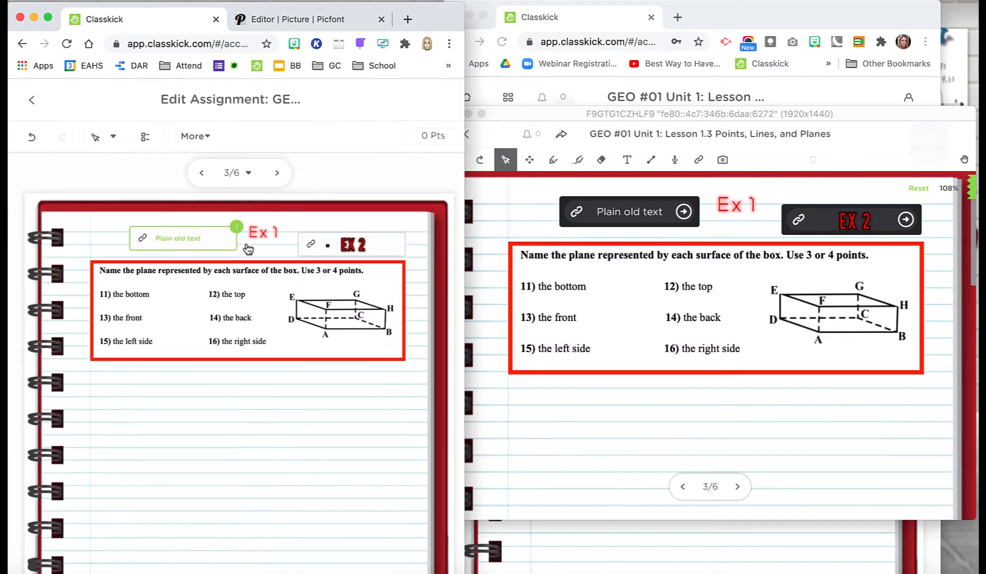
click(234, 234)
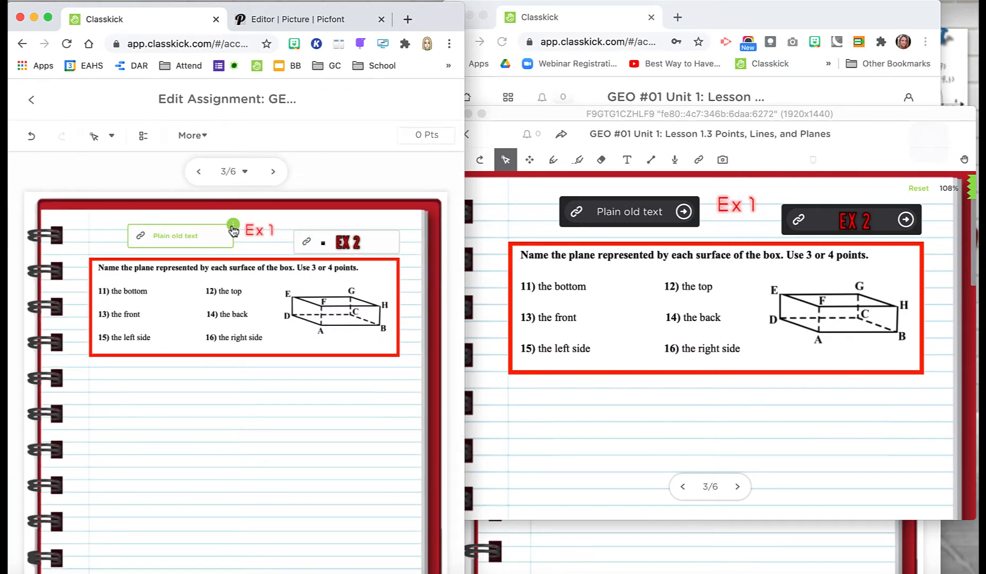
click(233, 225)
click(269, 234)
drag(218, 310, 159, 305)
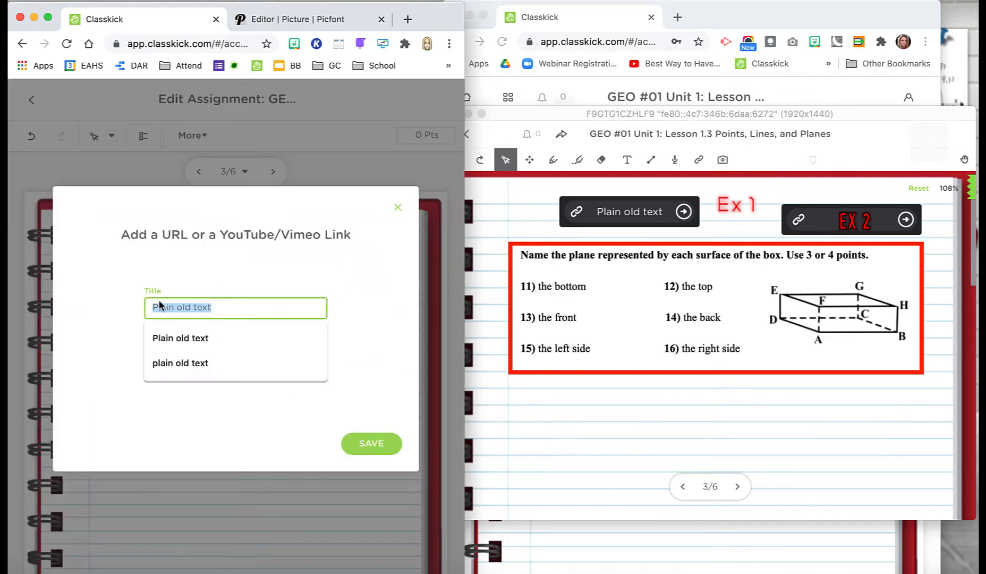
key(BackSpace)
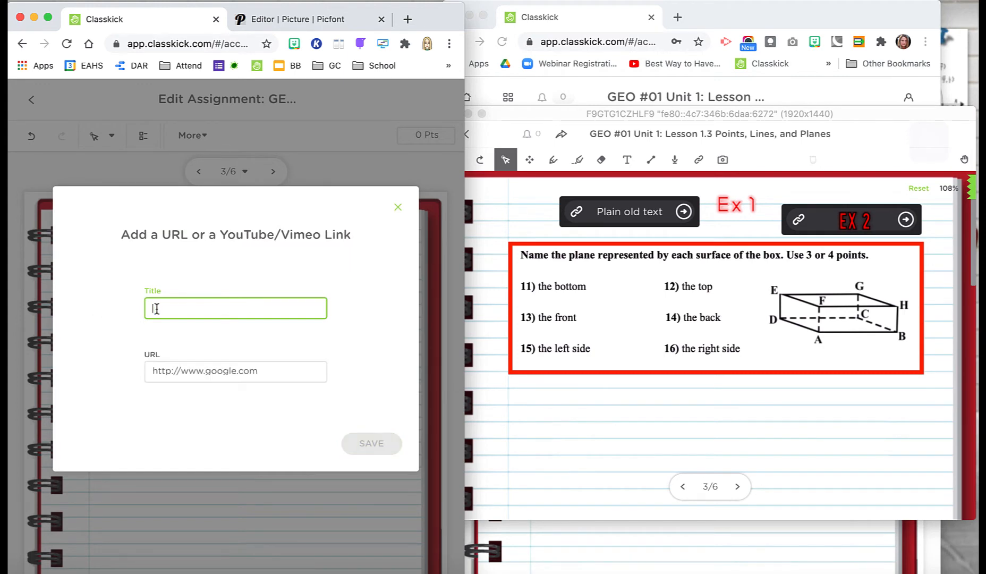
right_click(157, 308)
click(171, 314)
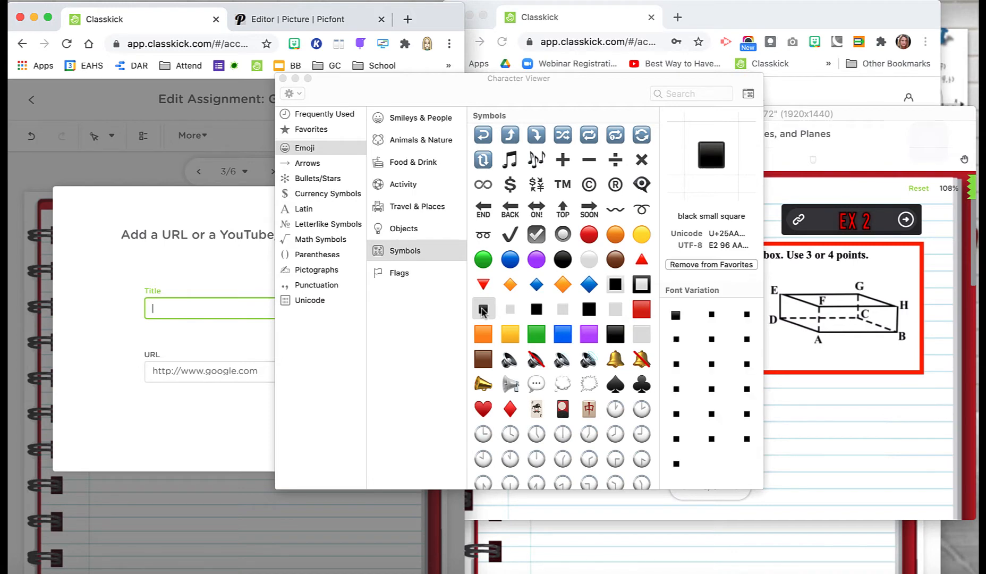
double_click(483, 310)
click(282, 78)
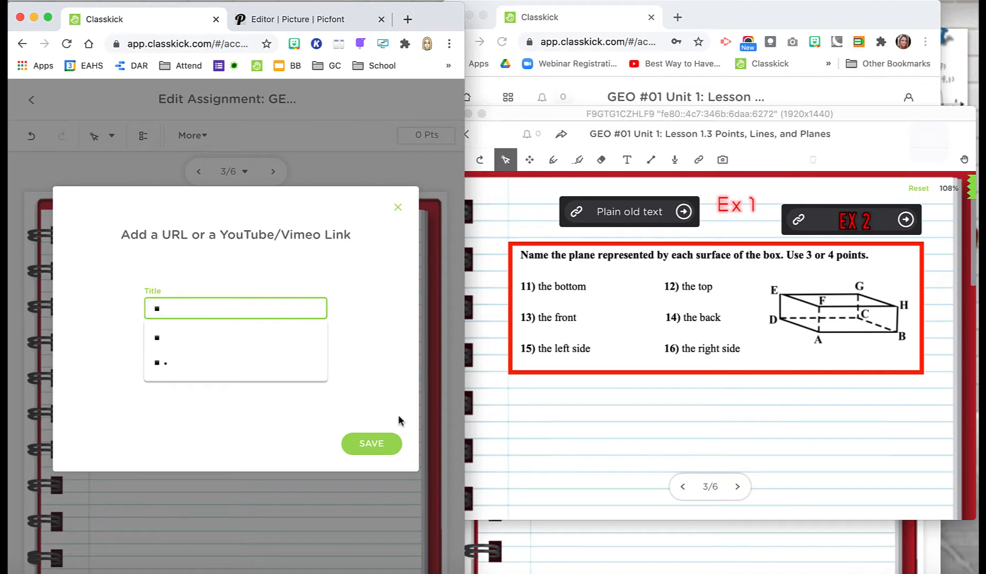
click(374, 446)
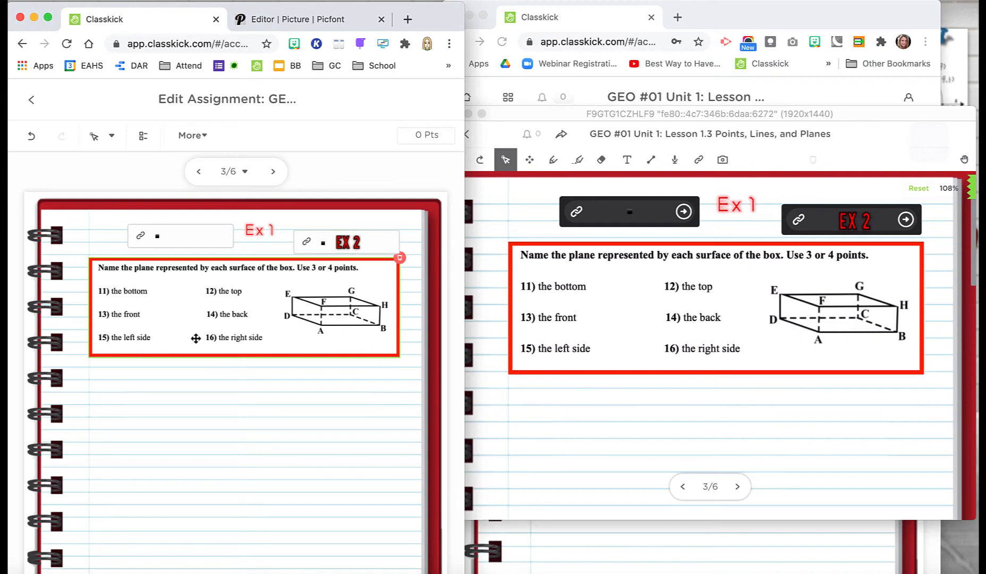
Switch to Picfont, set the "Ex 1" text to the SpartanMB ExtraBold font and copy the resulting image
click(280, 20)
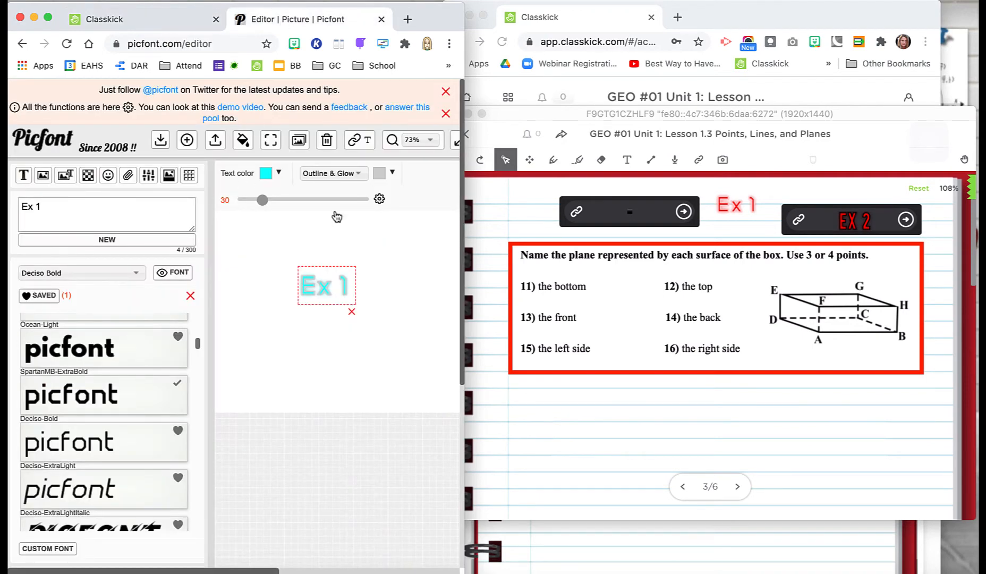
click(122, 350)
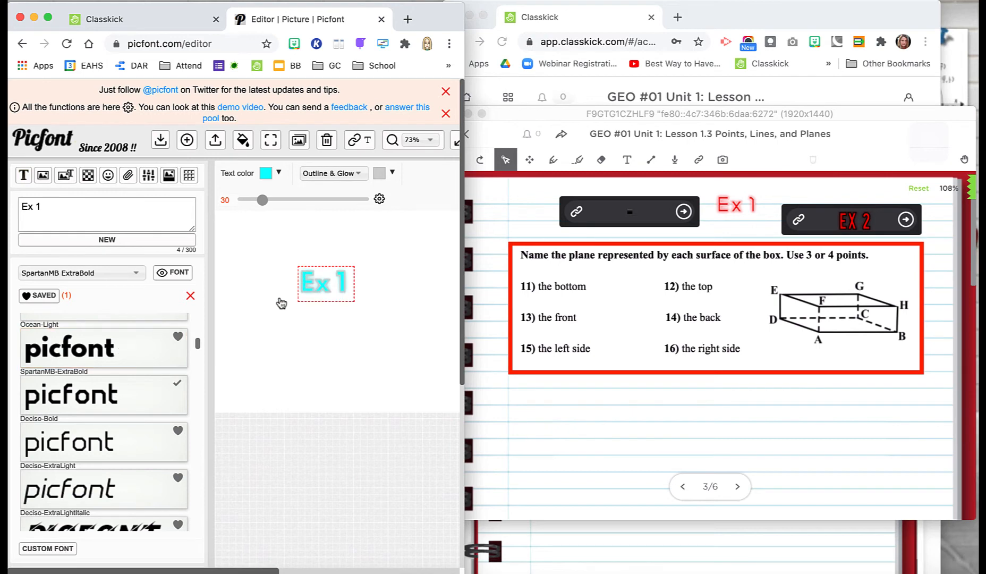
right_click(326, 278)
click(350, 316)
Switch back to Classkick, paste the cyan "Ex 1" image on slide 3 and place it over the retitled link button
click(171, 24)
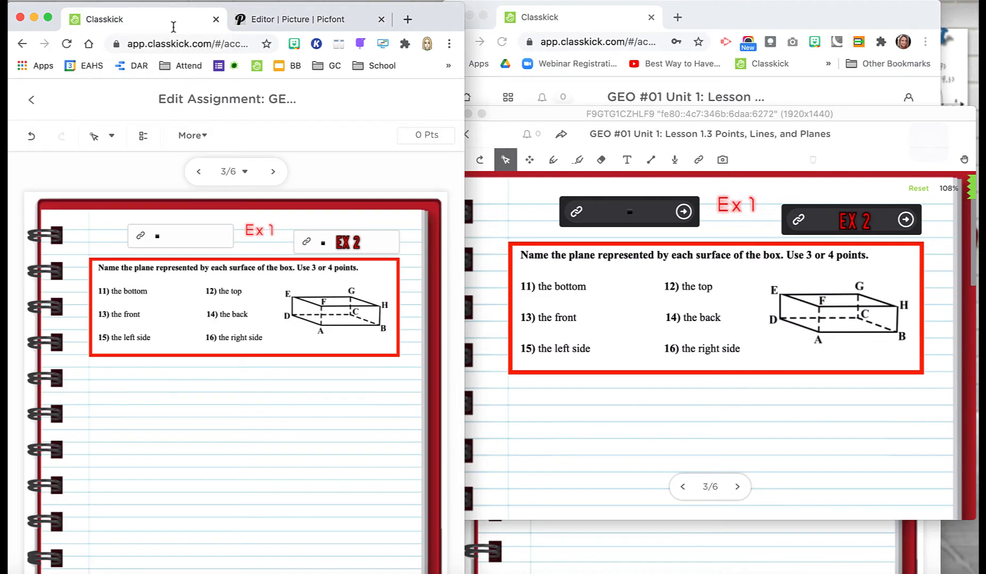
click(260, 289)
key(super+v)
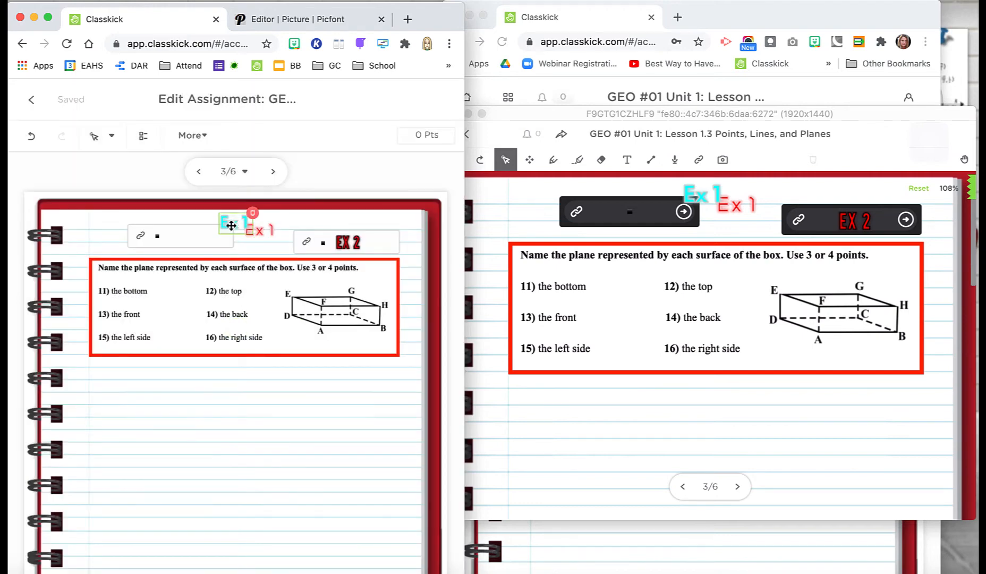
drag(231, 225, 185, 235)
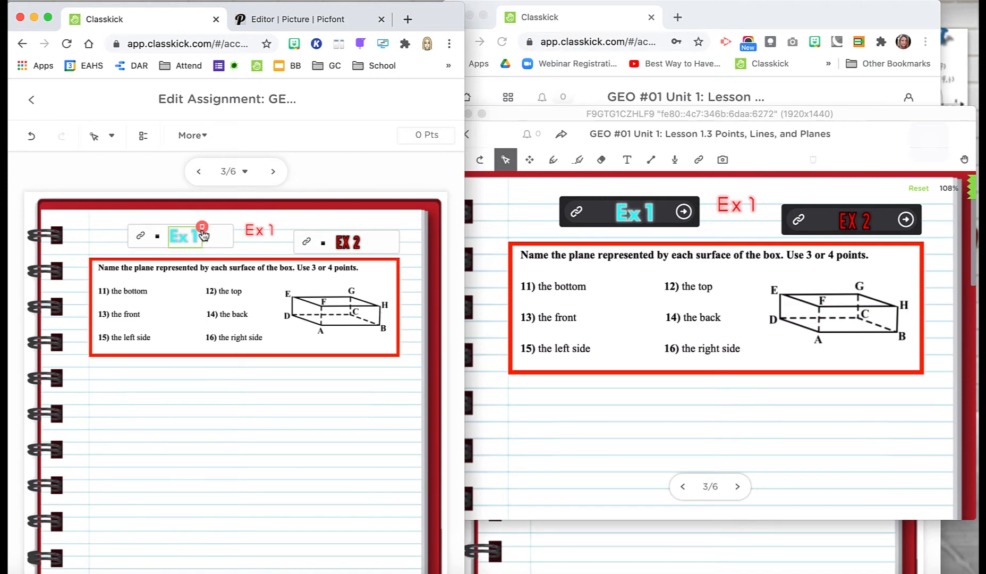
Delete the cyan "Ex 1" image and move the red "Ex 1" image onto the link button in its place
click(201, 225)
drag(255, 231, 177, 243)
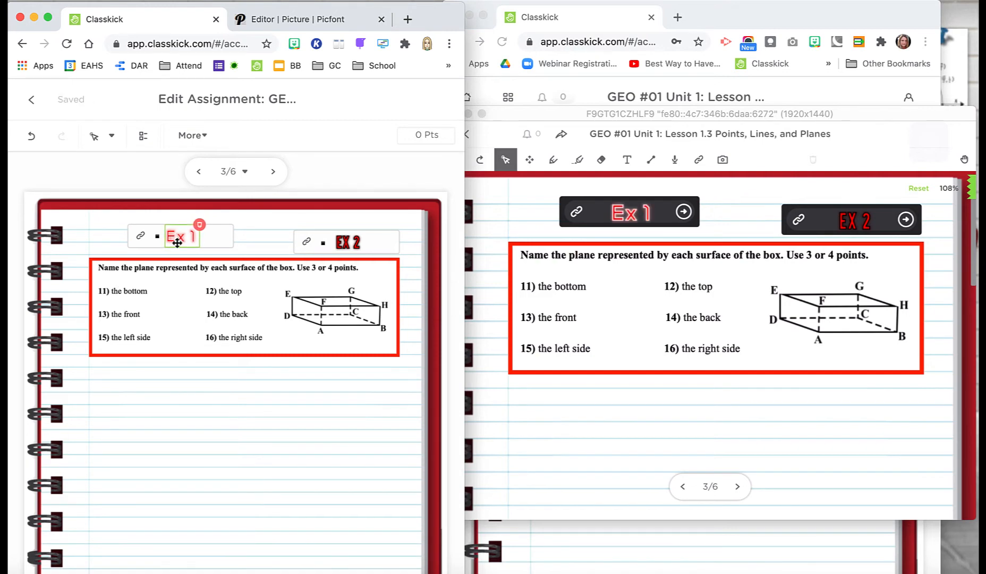
click(189, 427)
click(282, 19)
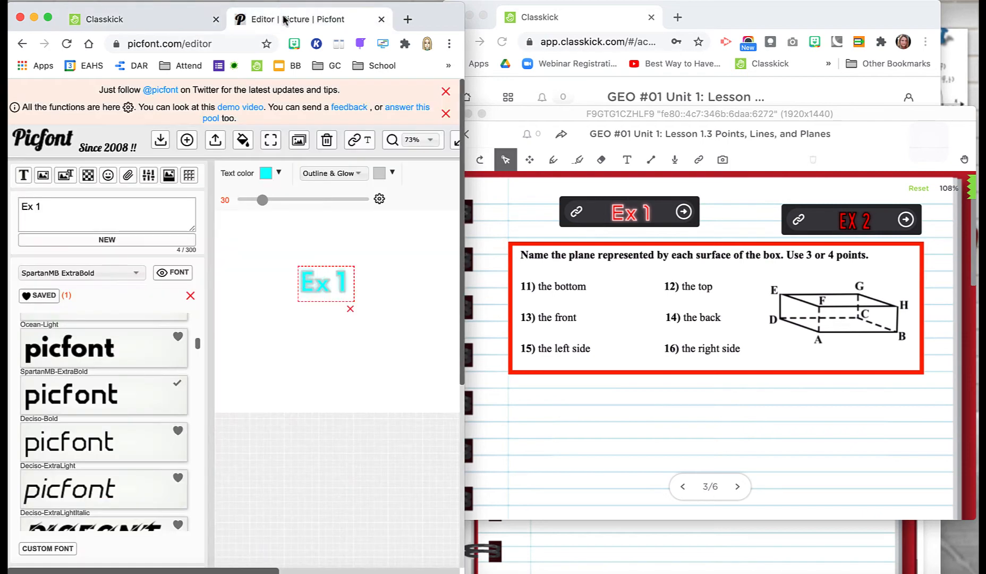
click(175, 18)
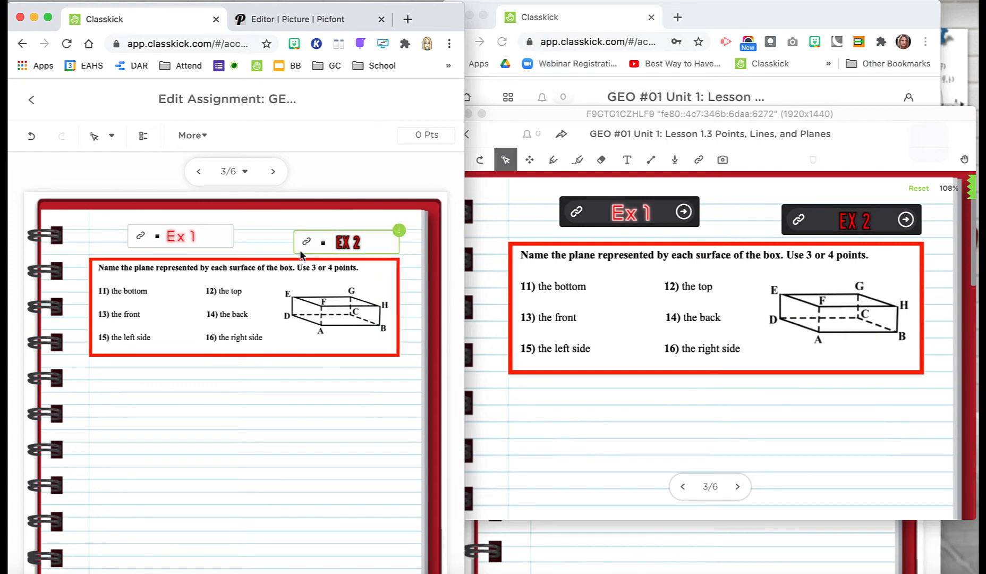
On slide 2, move the red "Ex 1" image and the video camera icon side by side onto the link button
click(273, 172)
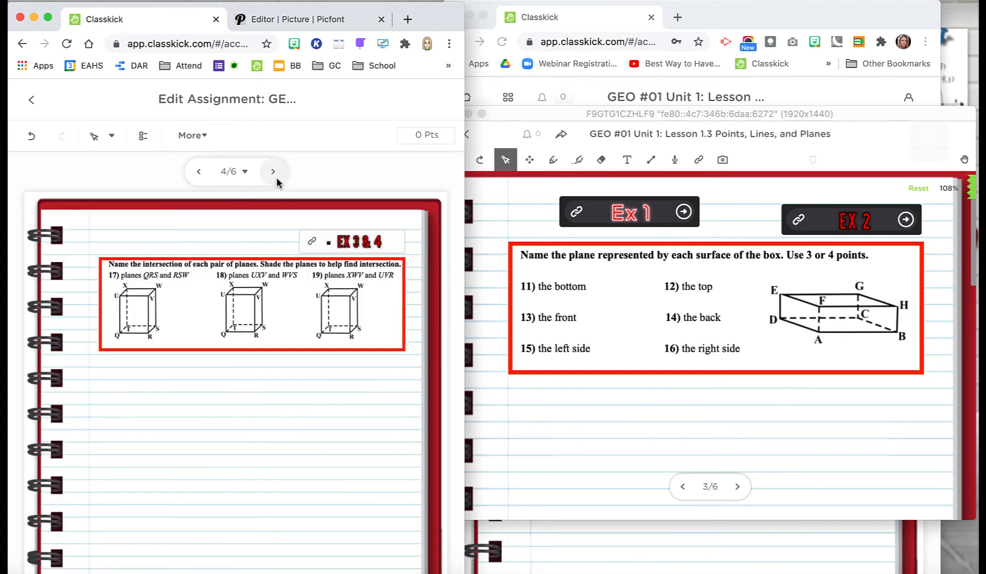
click(201, 172)
click(200, 172)
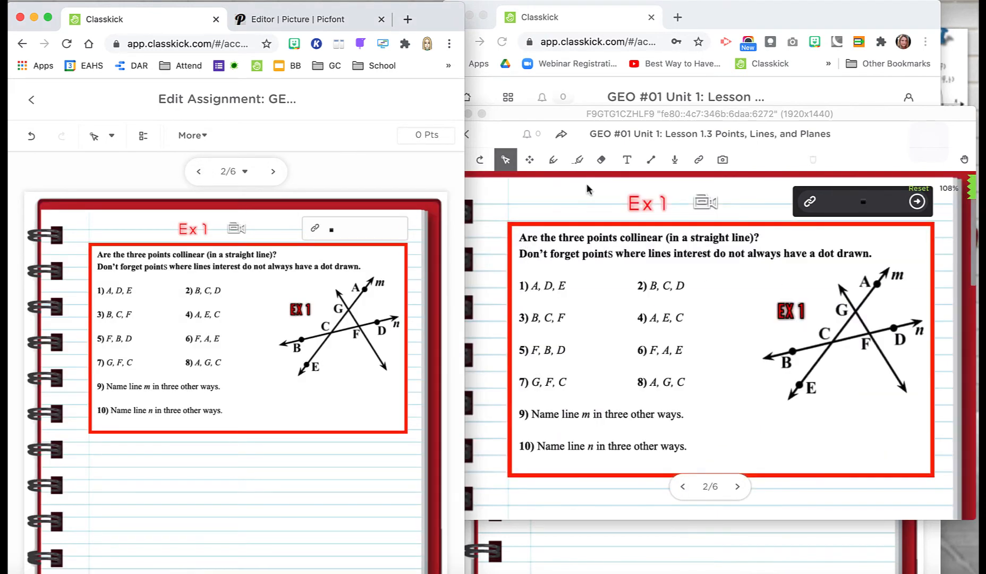
click(197, 229)
drag(197, 229, 354, 230)
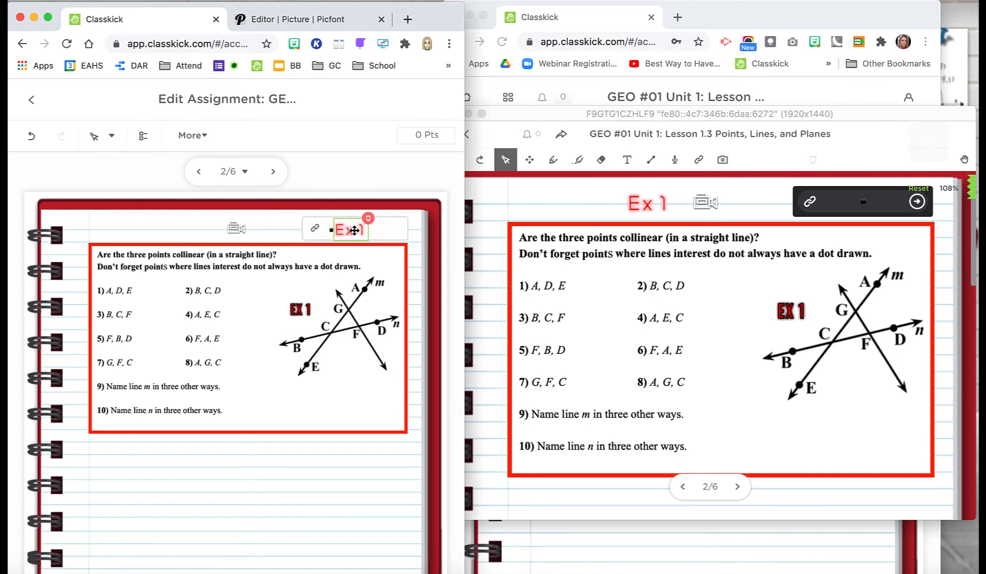
click(237, 228)
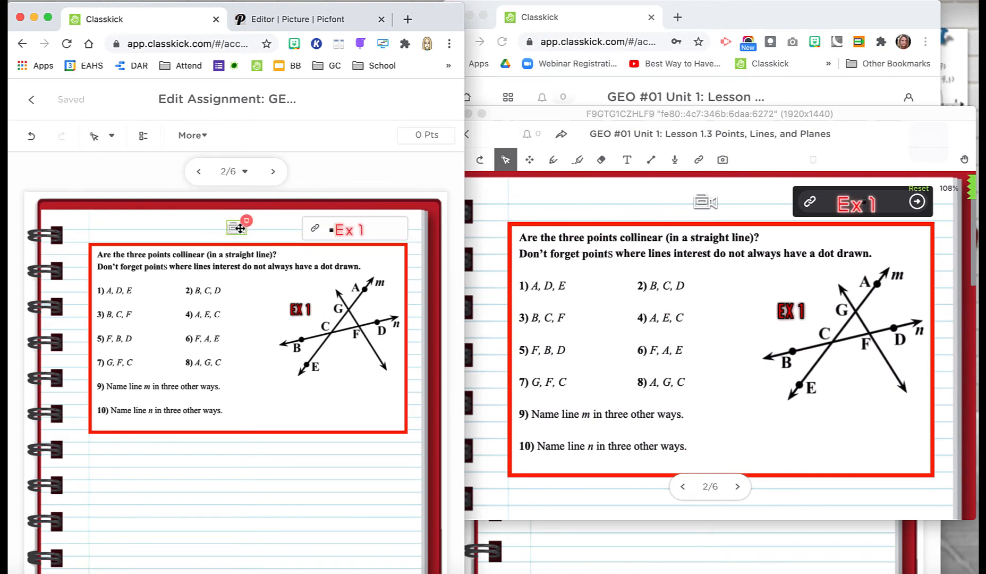
drag(237, 228, 377, 231)
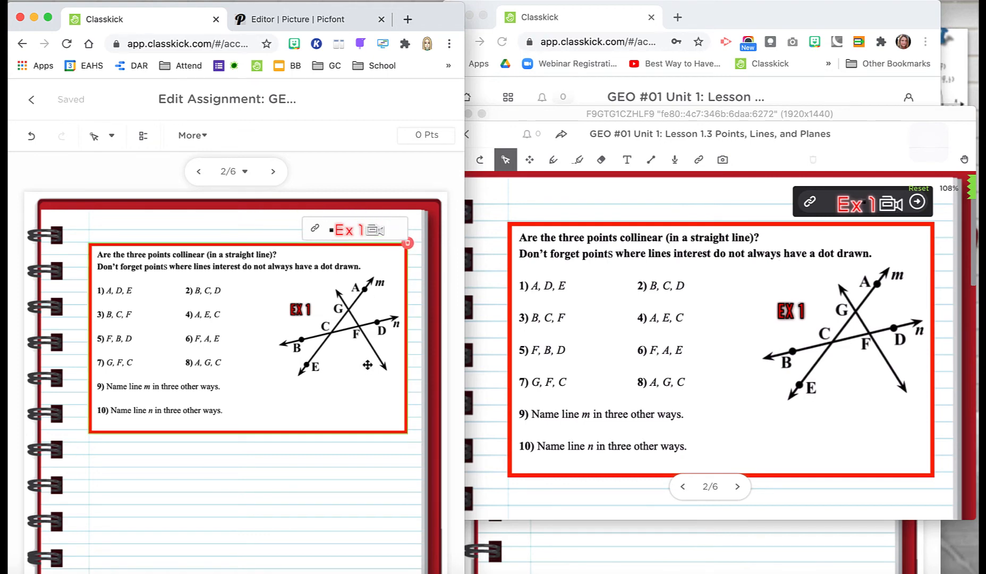
click(381, 229)
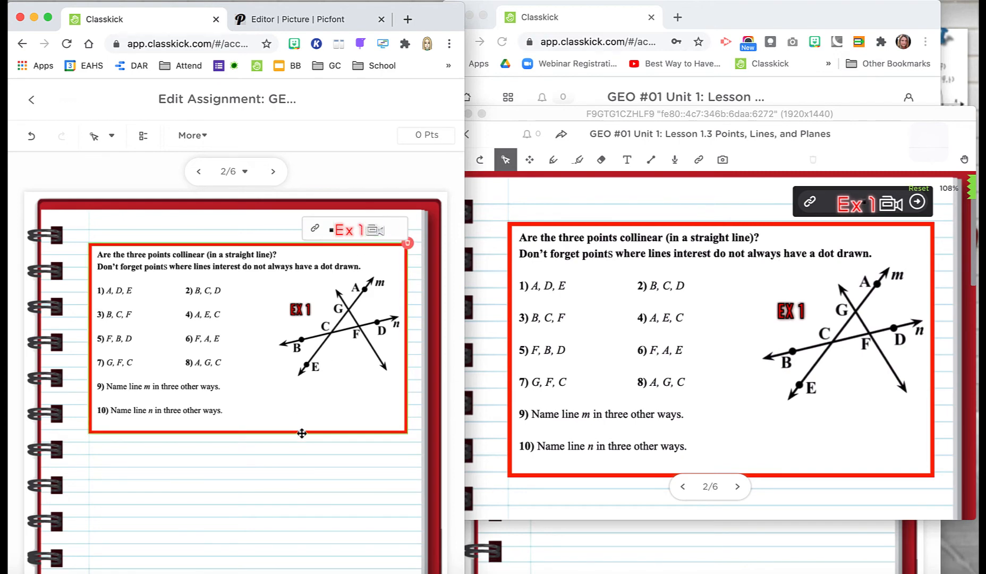
Examine the decorated "Ex 1" link button on slide 2 up close
scroll(349, 266, up, 3)
scroll(351, 267, up, 3)
scroll(352, 266, right, 3)
scroll(352, 267, up, 1)
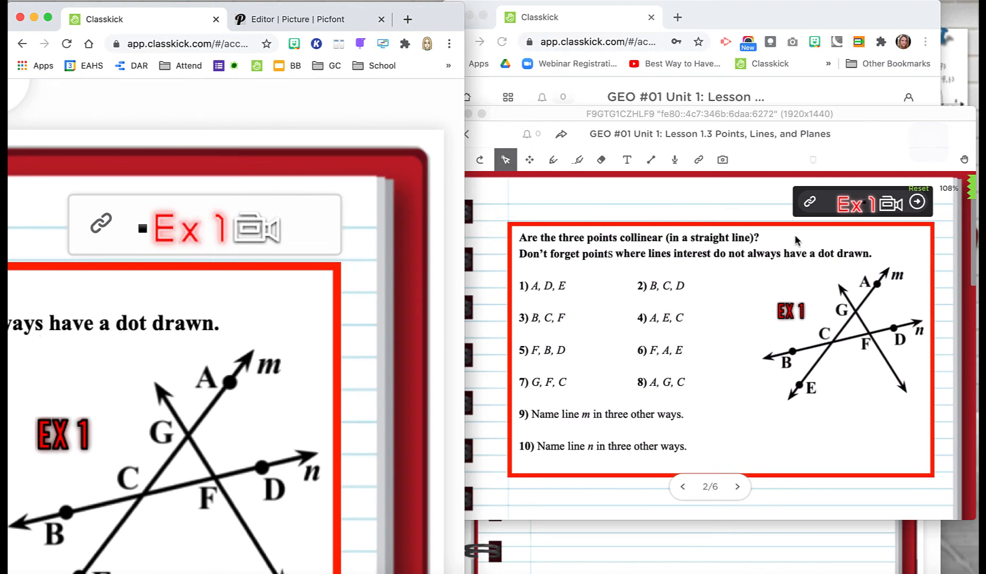
scroll(357, 314, down, 5)
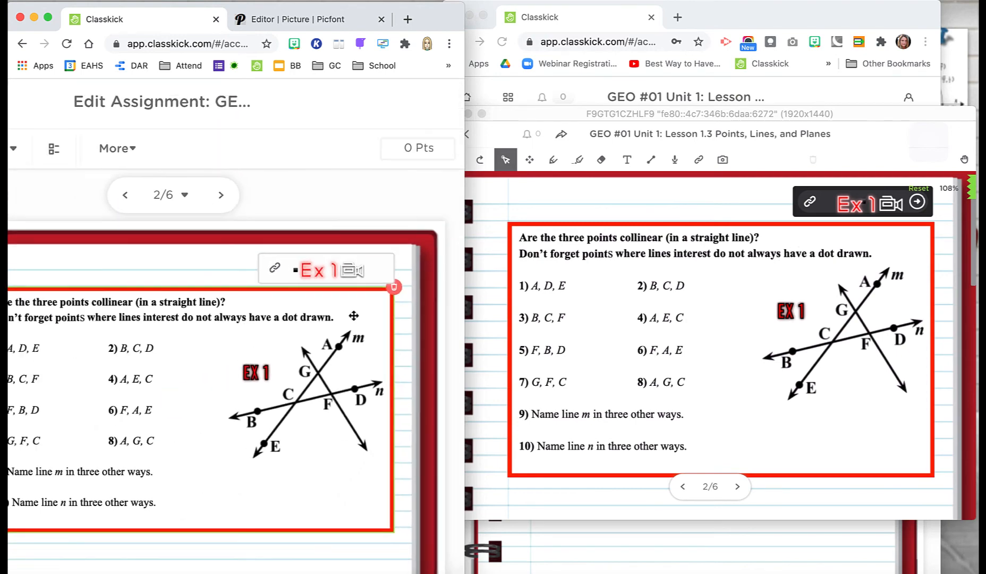
scroll(353, 316, down, 3)
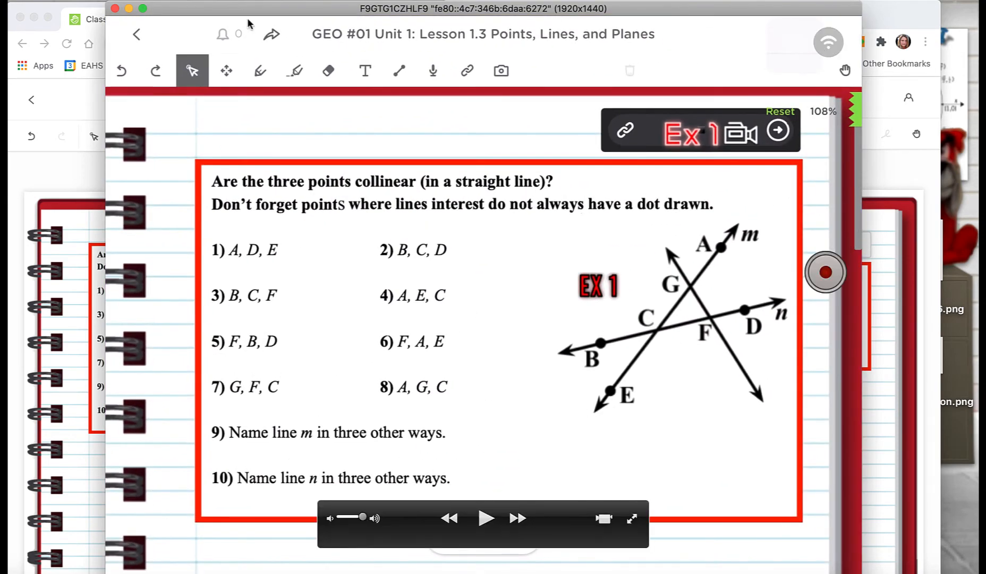
Shrink the mirrored device window and display slide 2 in the student's browser view of the assignment
drag(110, 4, 437, 77)
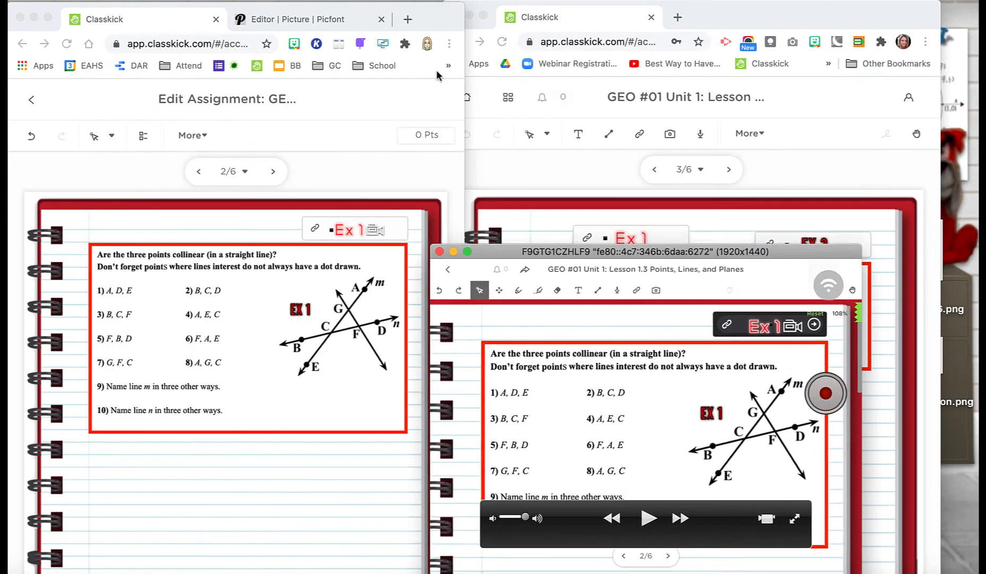
click(788, 134)
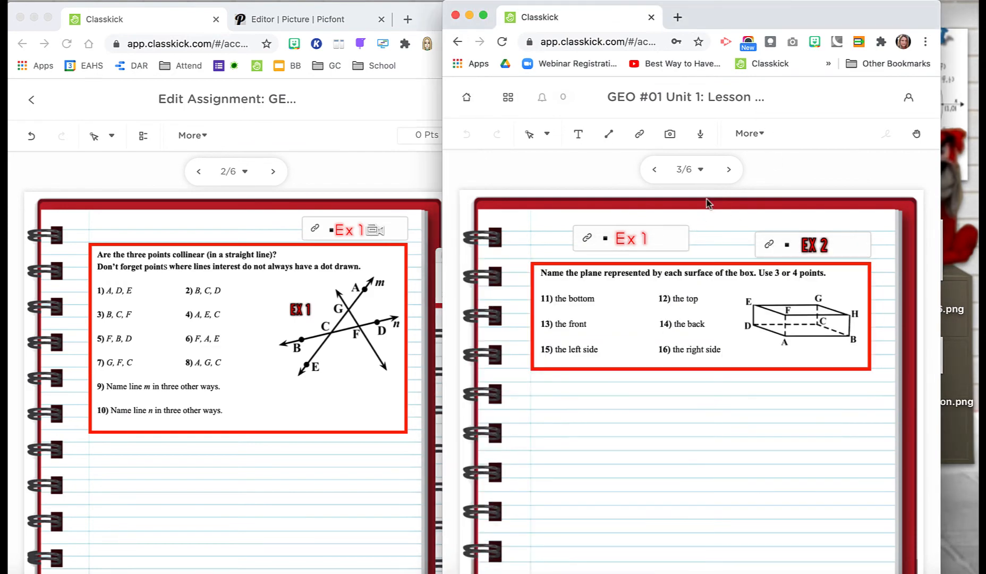
click(728, 169)
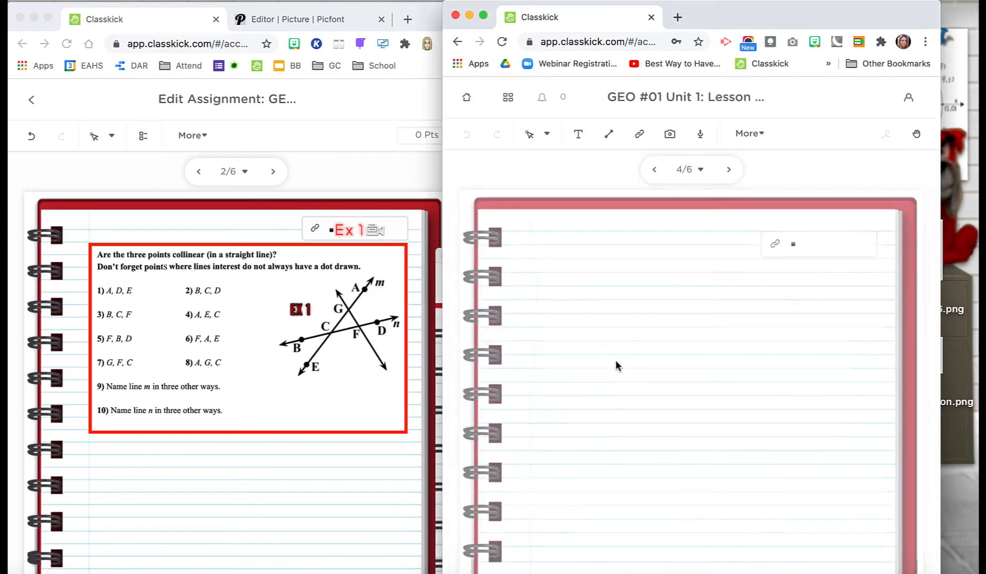
click(654, 170)
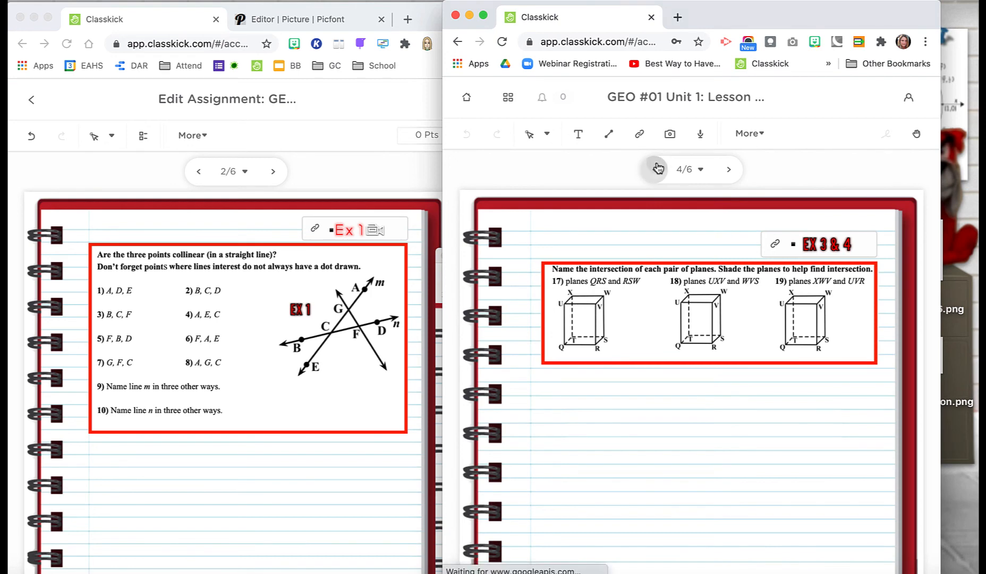
click(655, 170)
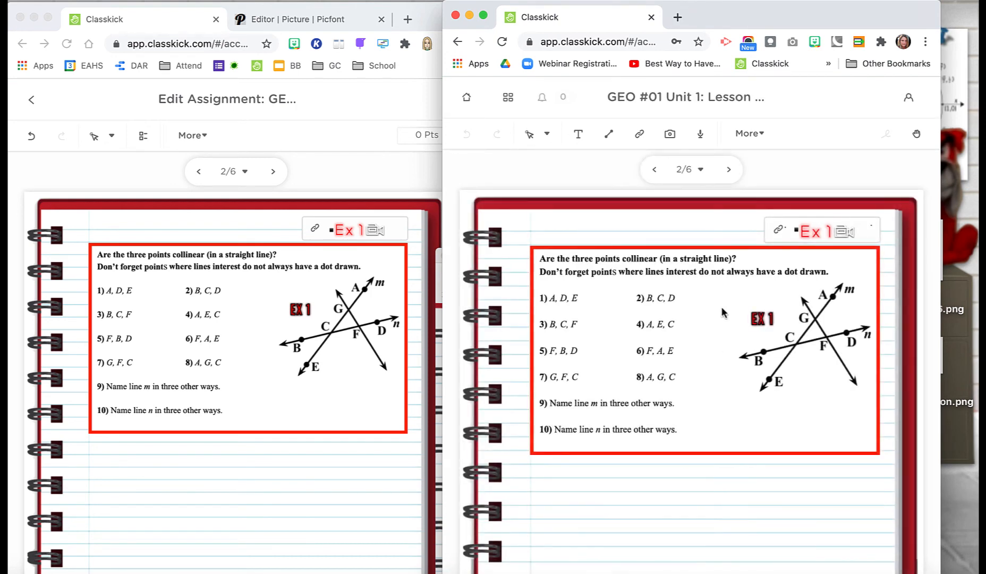
Test the "Ex 1" link button in the student view by opening its linked video, close the video and restore the normal page size
scroll(720, 306, up, 5)
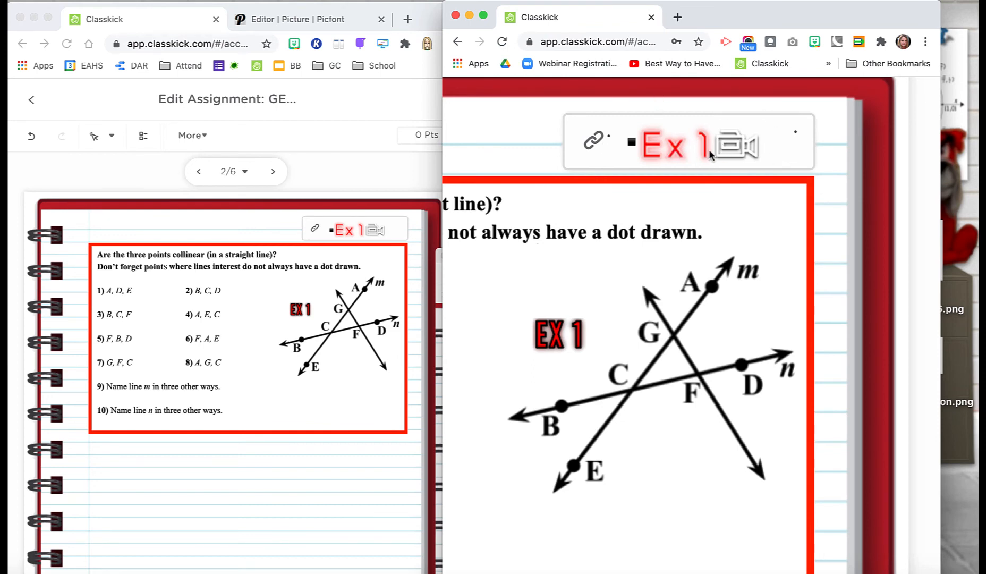
scroll(711, 155, down, 2)
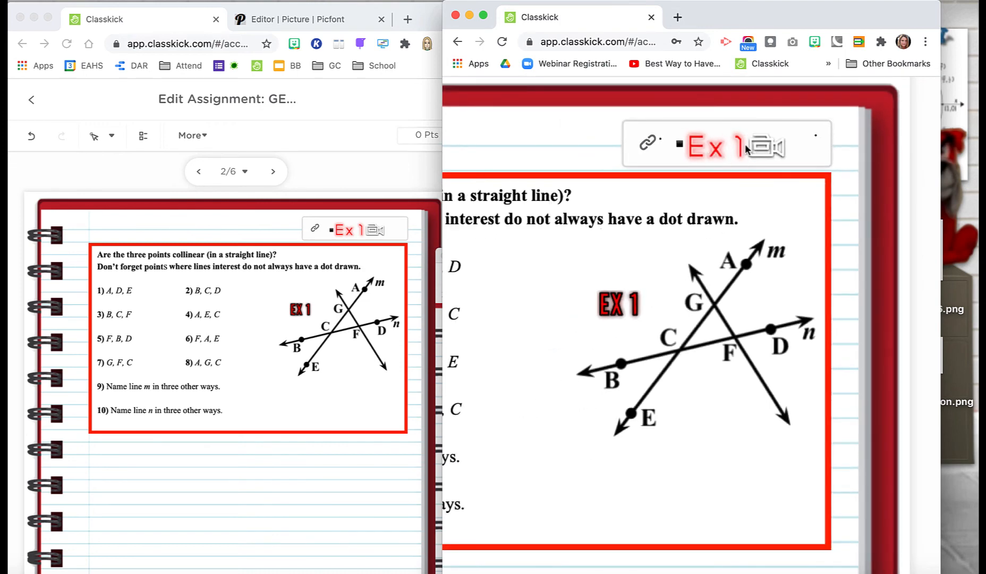
scroll(727, 166, down, 2)
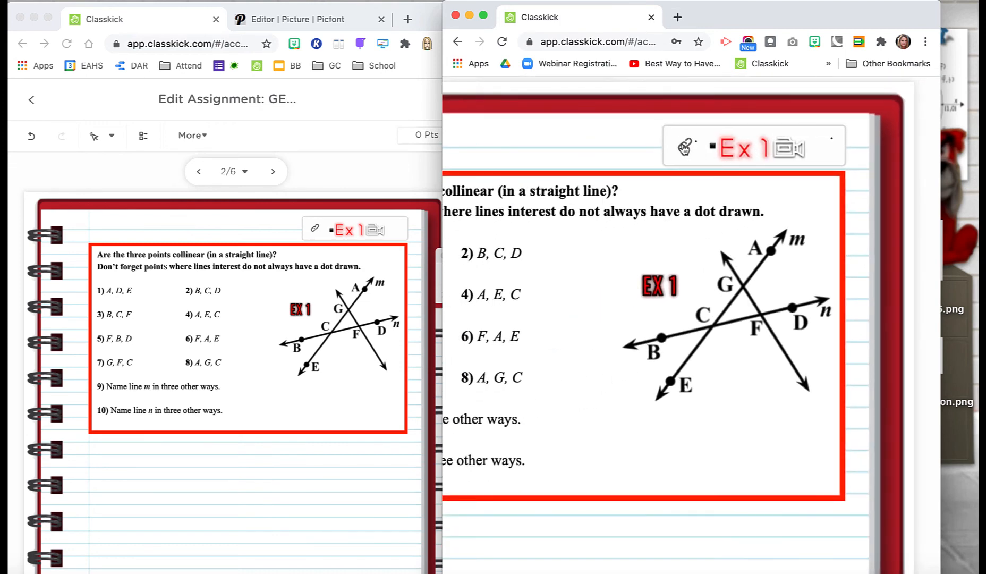
click(685, 147)
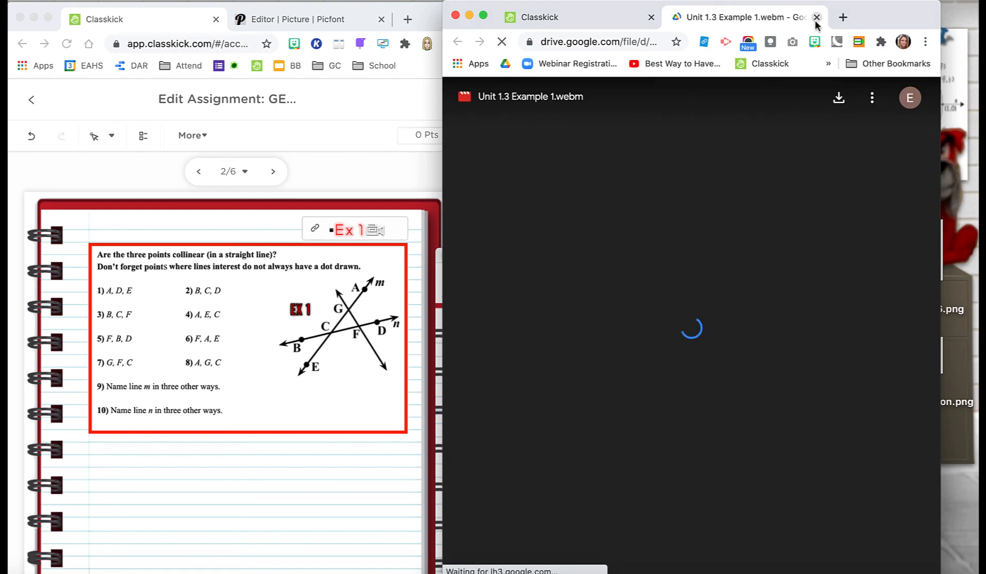
click(817, 17)
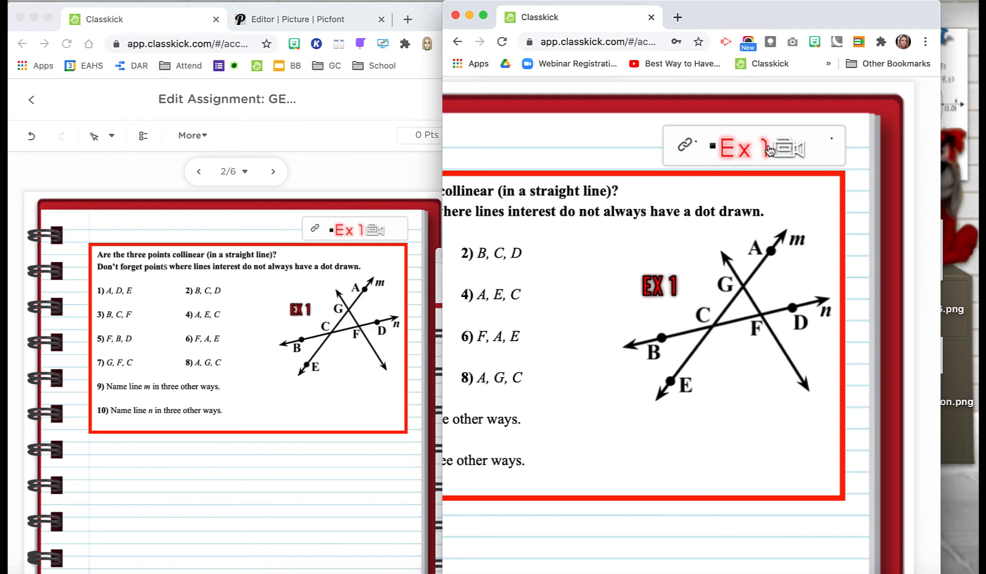
key(super+0)
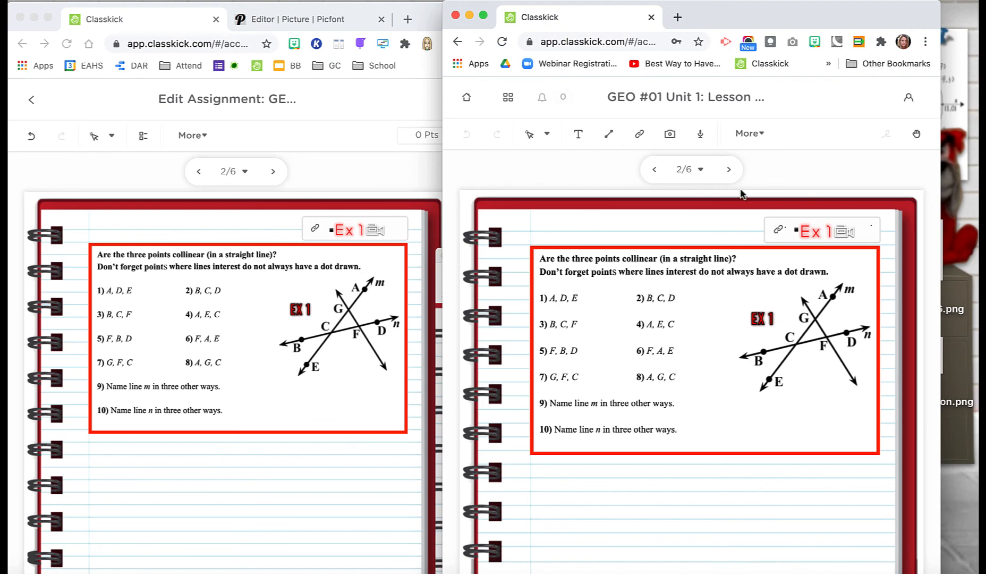
Move the student browser window aside, then bring the mirrored device window forward, reposition it and enlarge it
drag(863, 19, 950, 17)
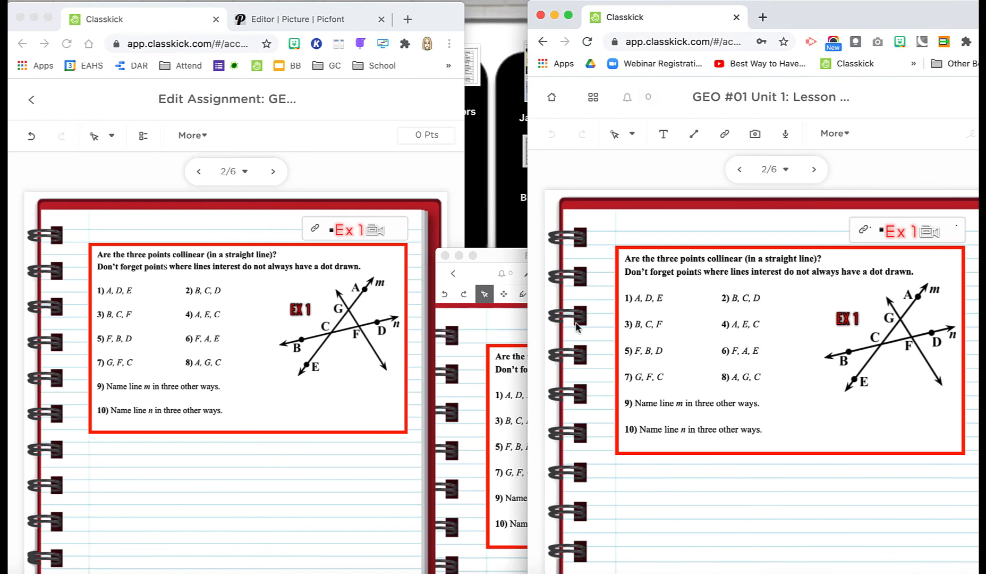
click(501, 327)
drag(687, 260, 716, 73)
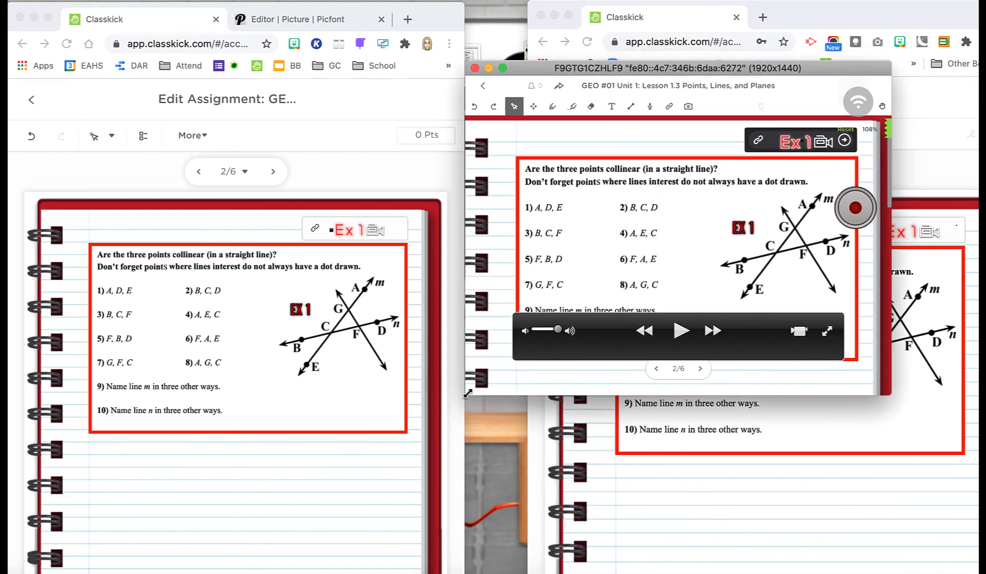
drag(466, 393, 286, 562)
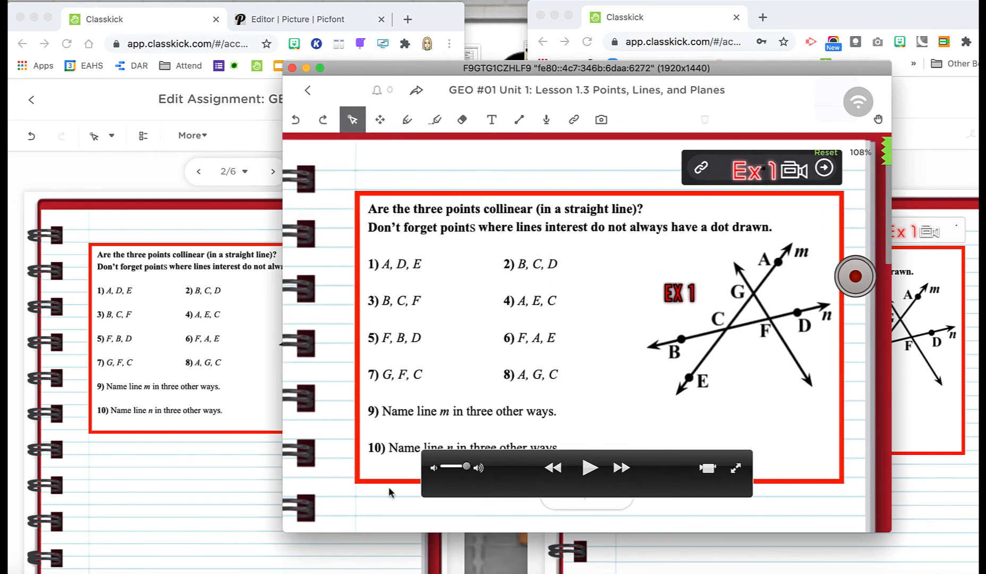